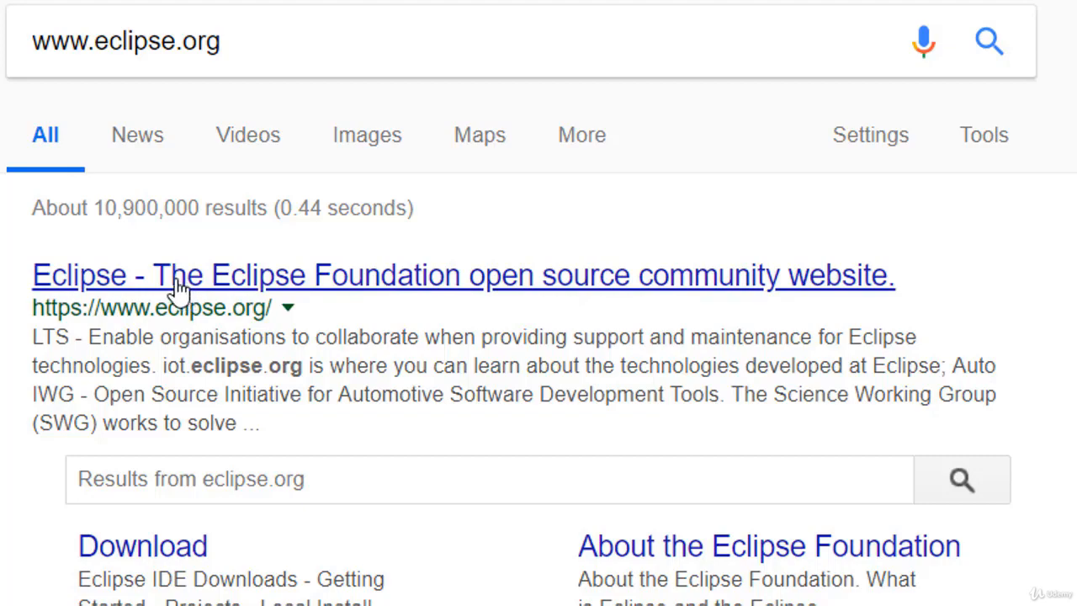
# Open the Eclipse Foundation website from the search results and go to its Download Packages page for Eclipse Oxygen.
pyautogui.click(177, 287)
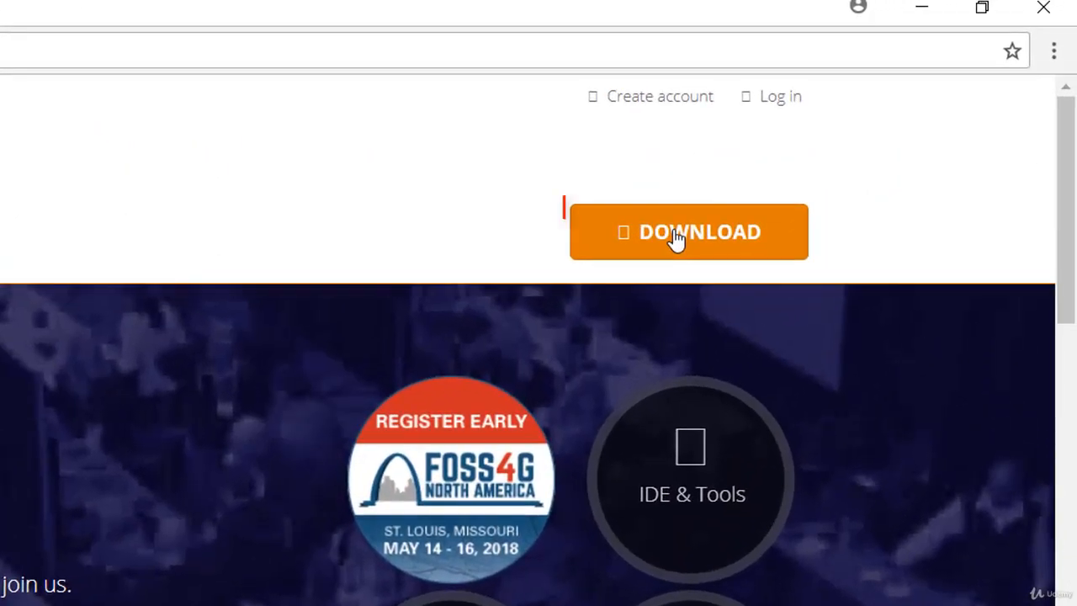
pyautogui.click(859, 129)
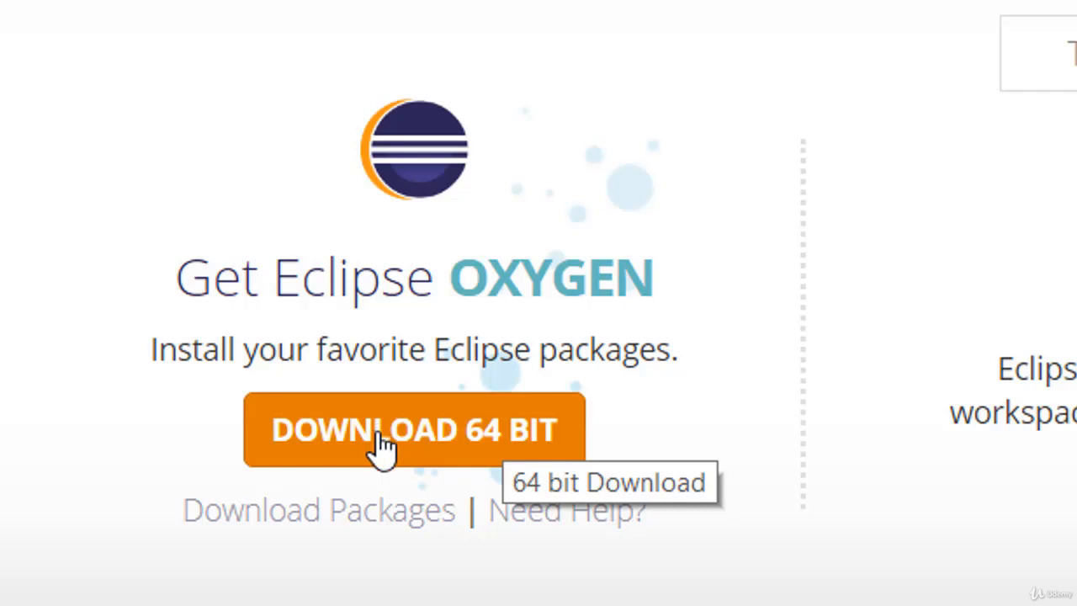
pyautogui.click(358, 530)
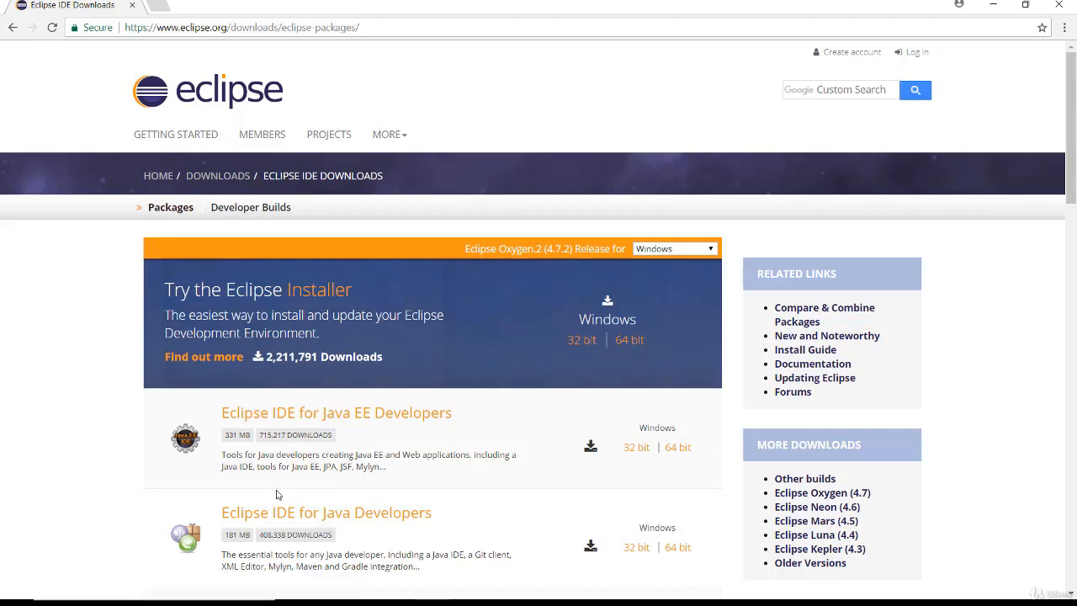
# Look through the list of Eclipse IDE packages offered for Windows, from Java EE Developers to Scout Developers.
pyautogui.scroll(-3, 277, 493)
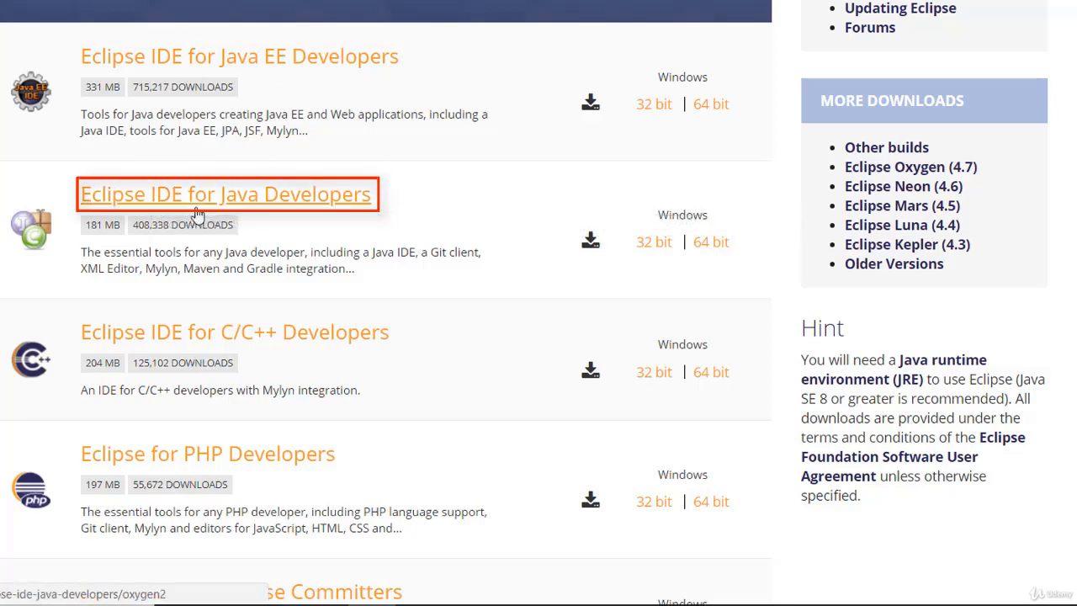
pyautogui.scroll(-3, 192, 210)
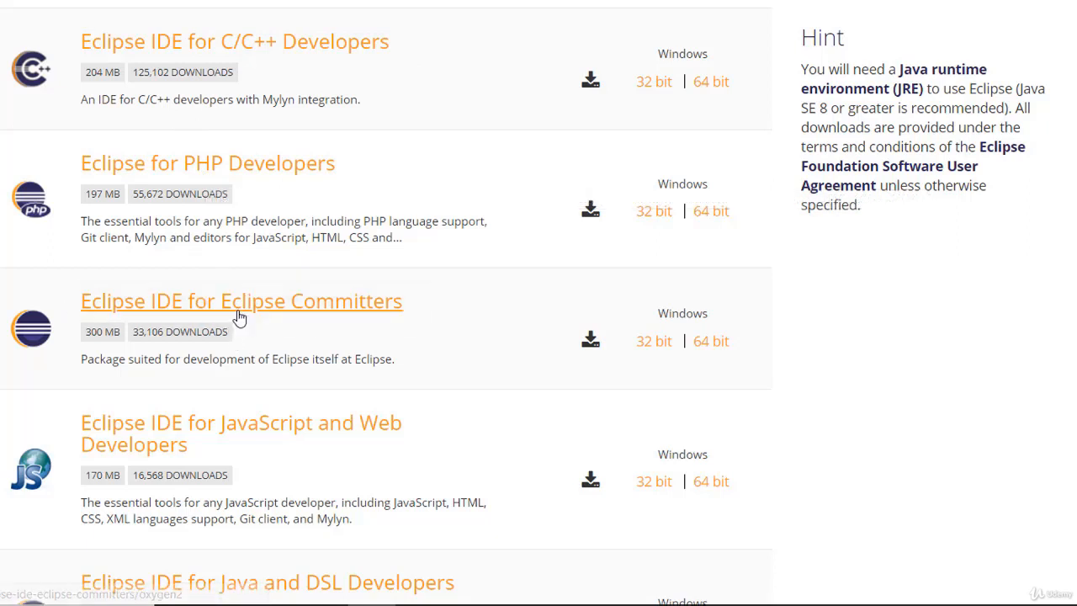
pyautogui.scroll(-2, 236, 336)
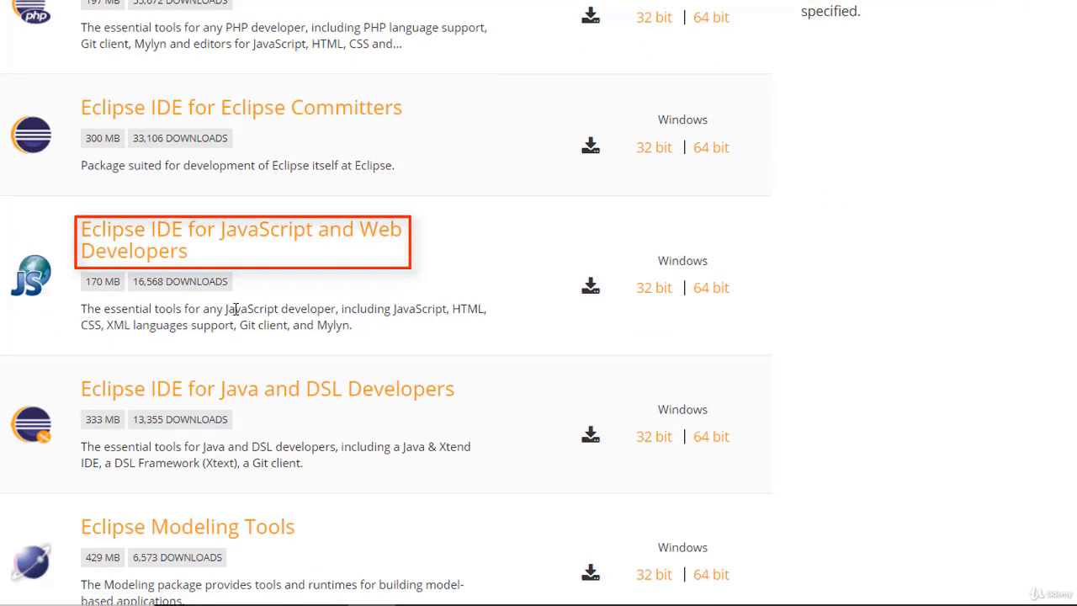
pyautogui.scroll(-2, 236, 308)
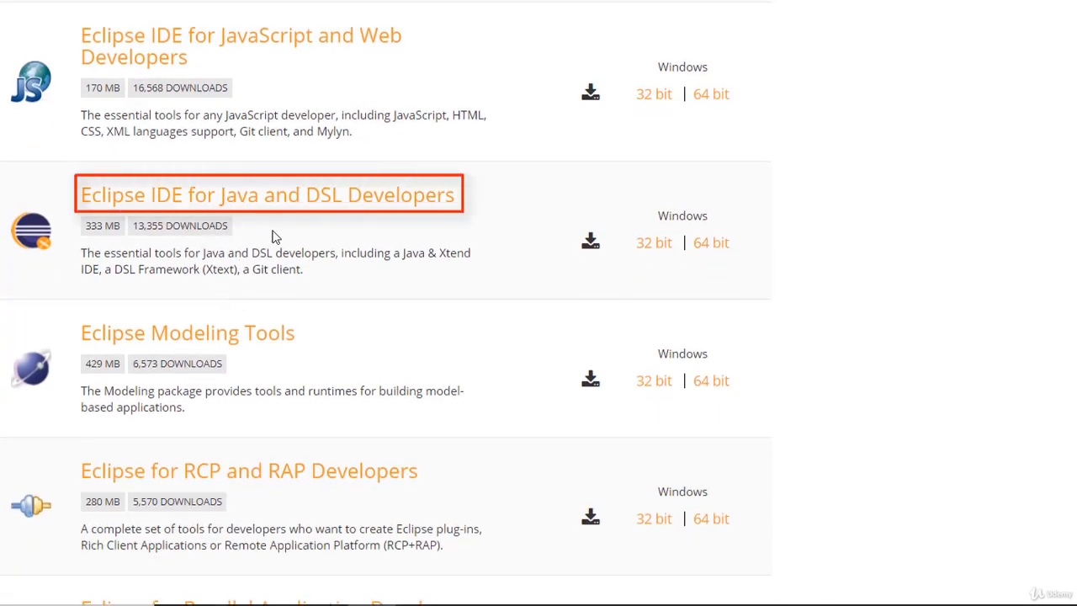
pyautogui.scroll(-2, 260, 253)
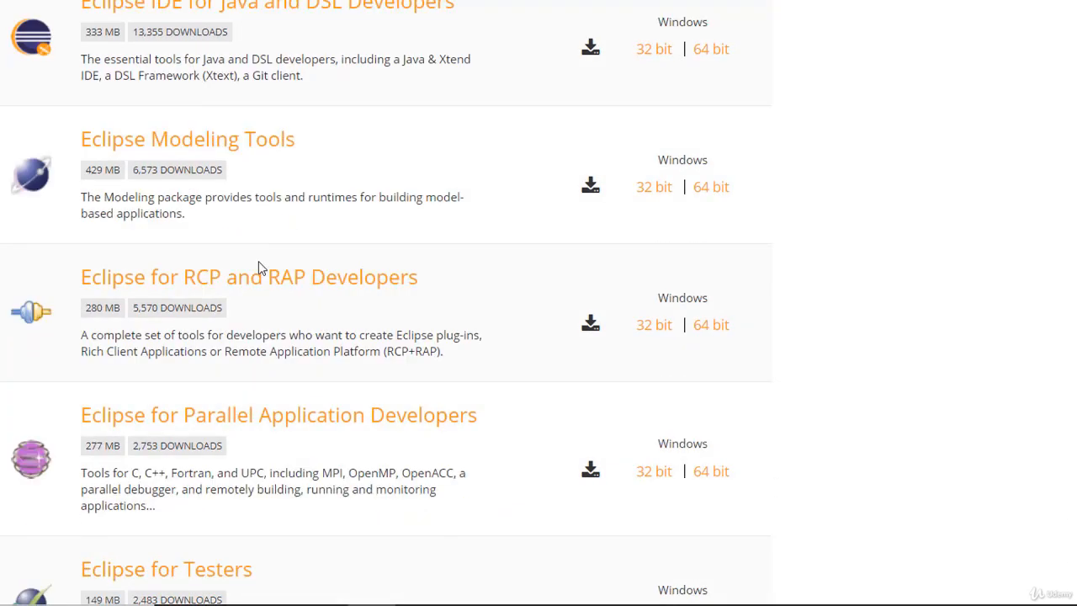
pyautogui.scroll(-4, 260, 257)
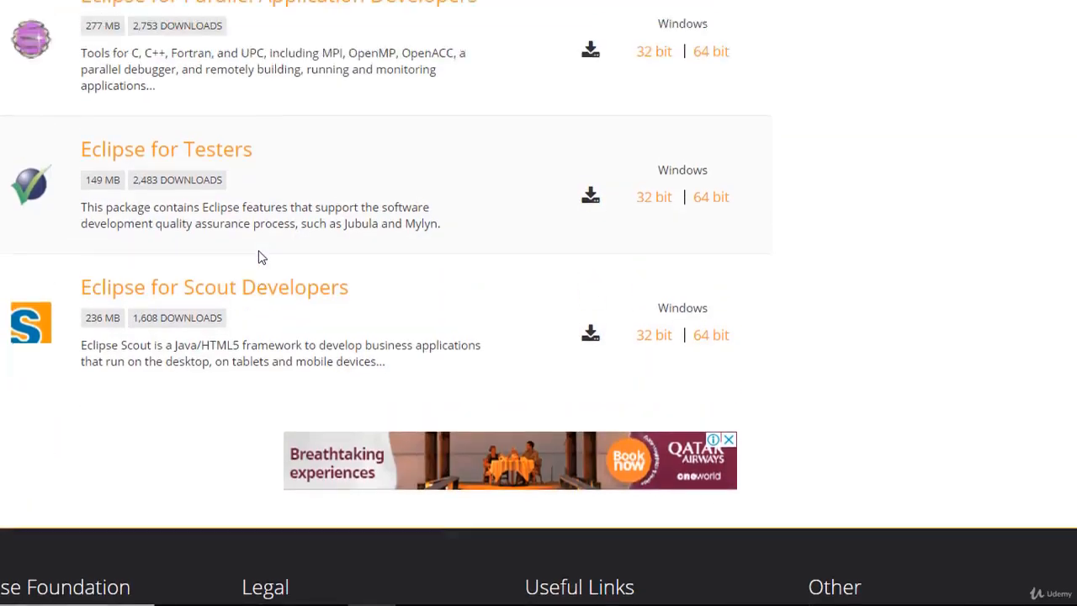
pyautogui.scroll(2, 260, 258)
pyautogui.scroll(15, 260, 257)
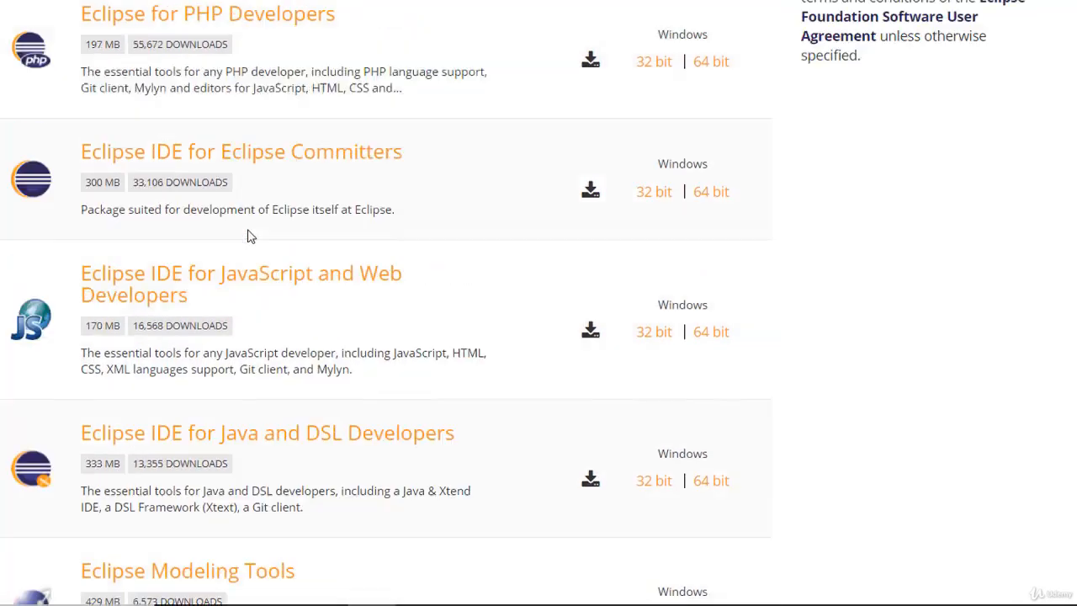
pyautogui.scroll(-2, 239, 305)
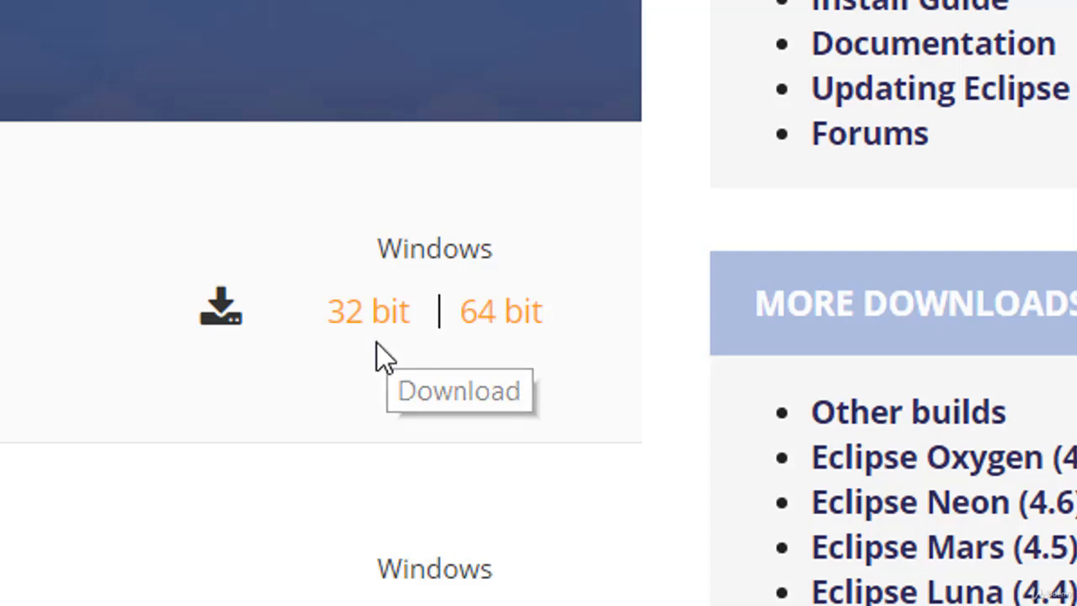
# Download the 64-bit Windows package of Eclipse IDE for Java EE Developers, eclipse-jee-oxygen-2-win32-x86_64.zip, from the offered mirror.
pyautogui.click(472, 310)
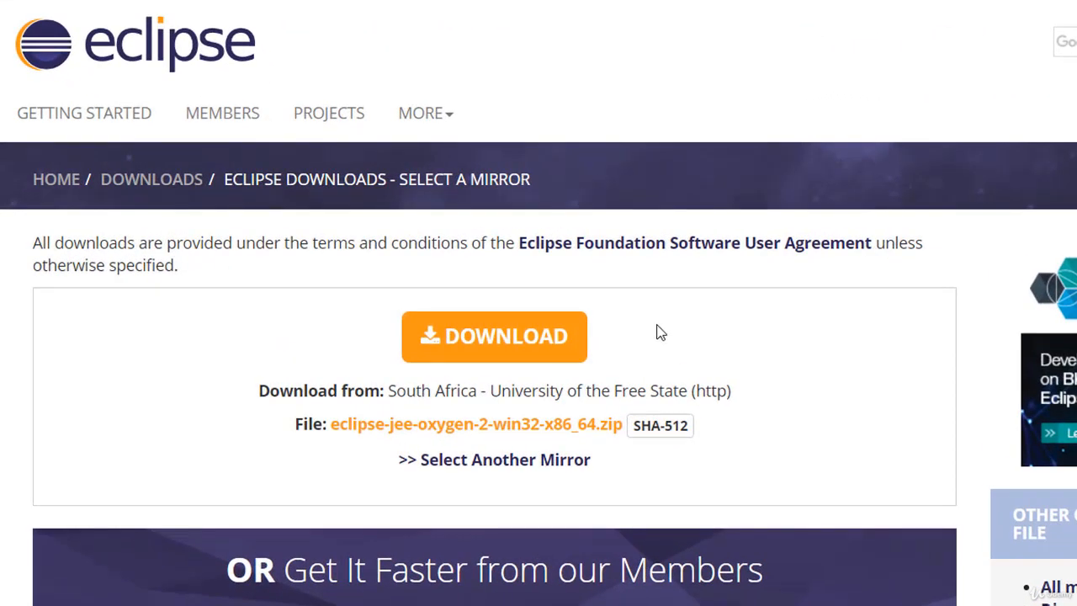
pyautogui.click(473, 360)
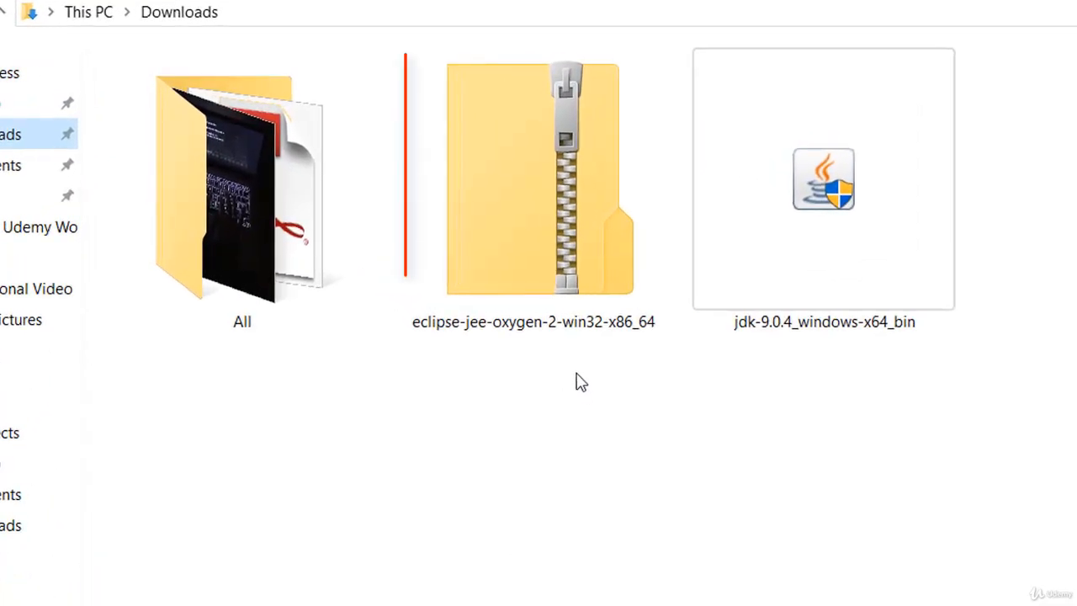
# Extract the eclipse-jee-oxygen-2-win32-x86_64 archive in Downloads to the suggested folder of the same name.
pyautogui.moveTo(539, 310)
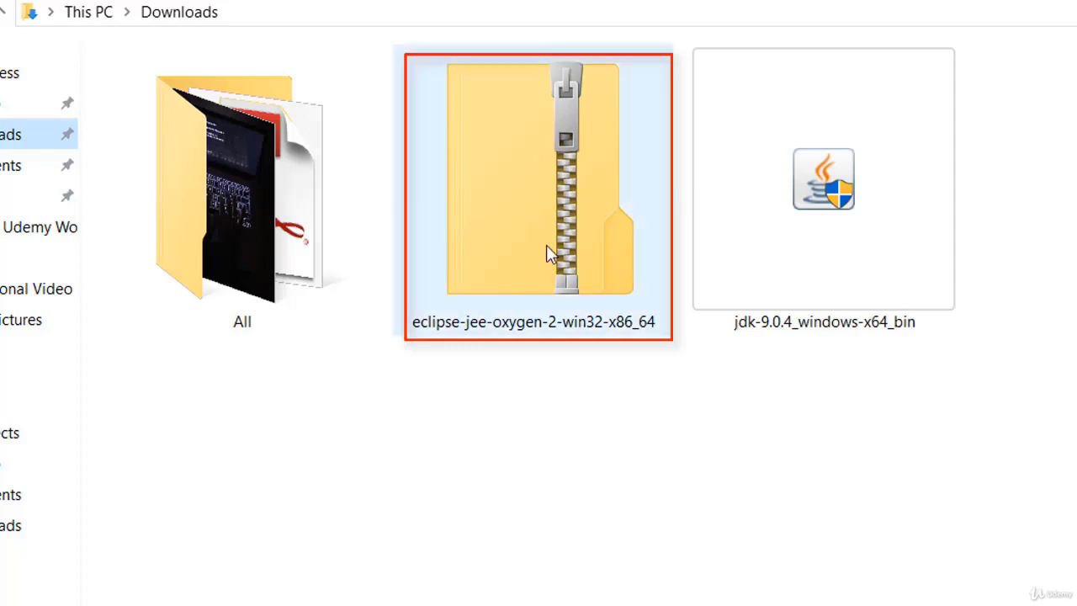
pyautogui.moveTo(546, 258)
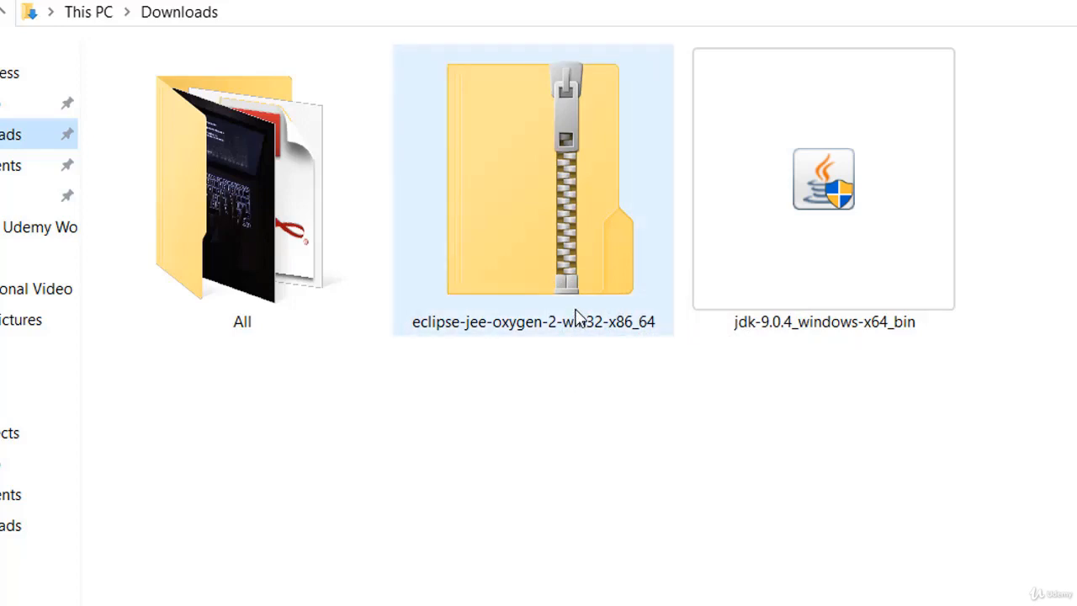
pyautogui.moveTo(578, 315)
pyautogui.moveTo(663, 339)
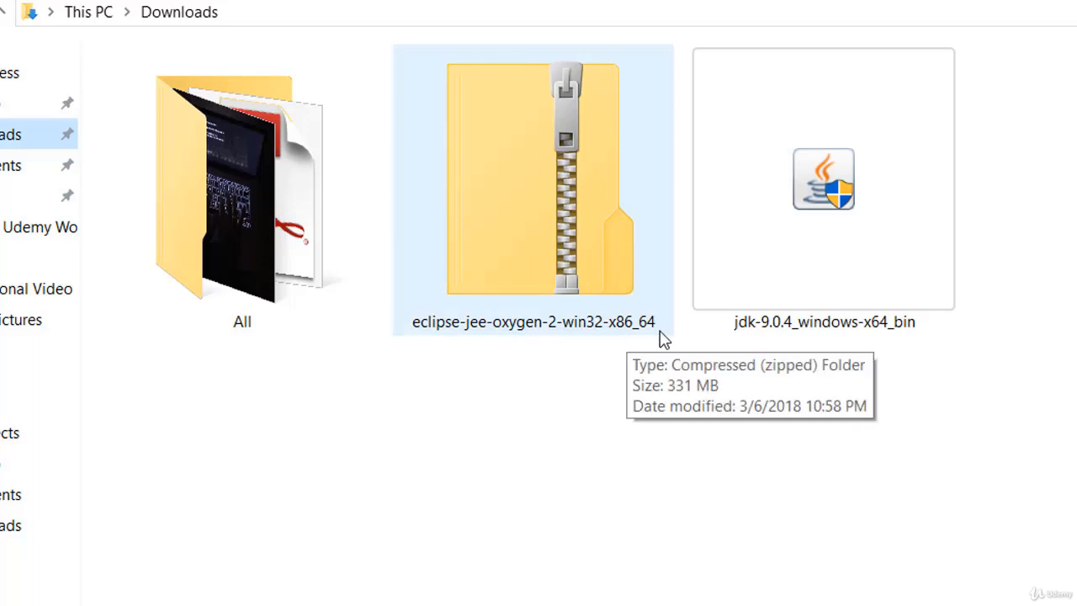
pyautogui.click(561, 241)
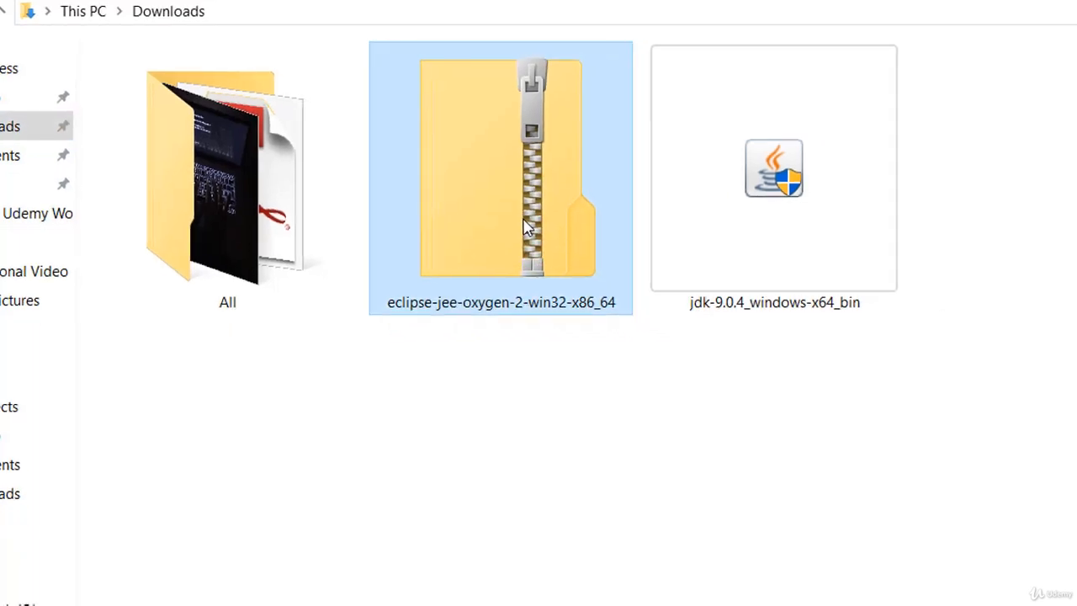
pyautogui.rightClick(561, 240)
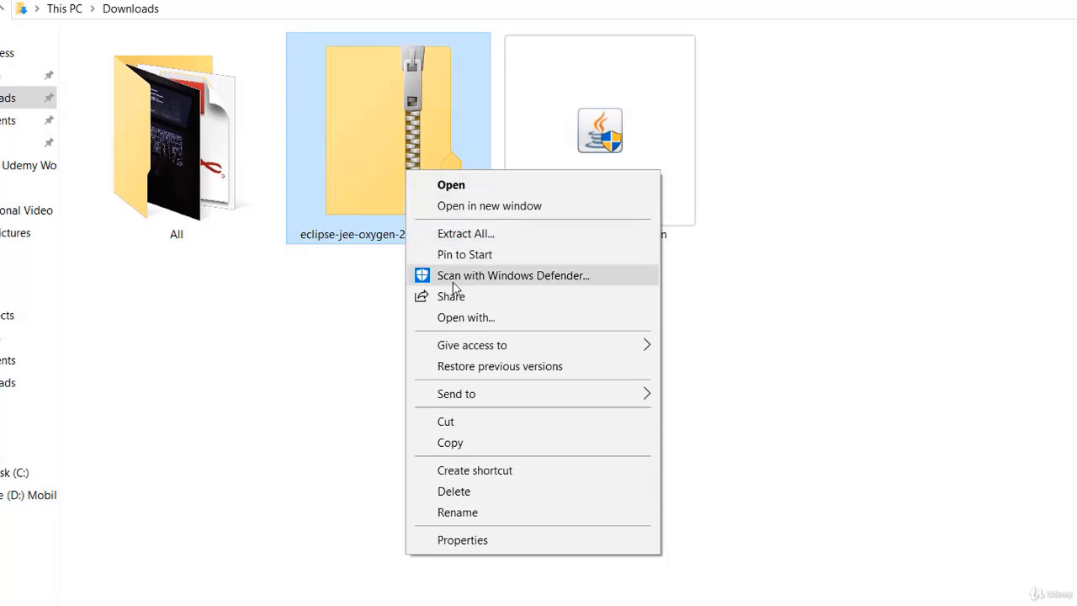
pyautogui.click(463, 233)
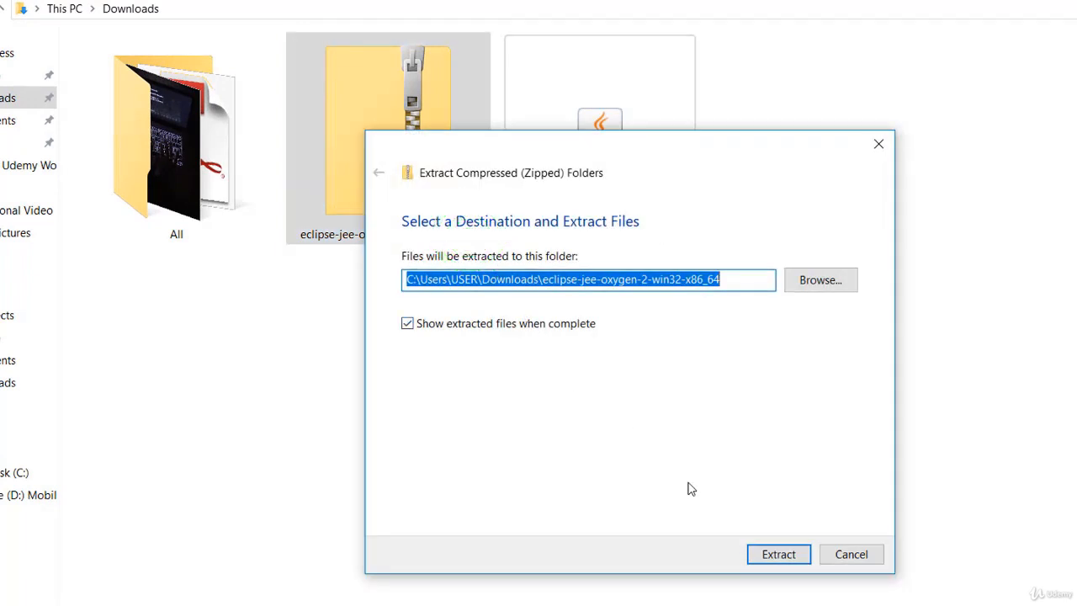
pyautogui.click(776, 555)
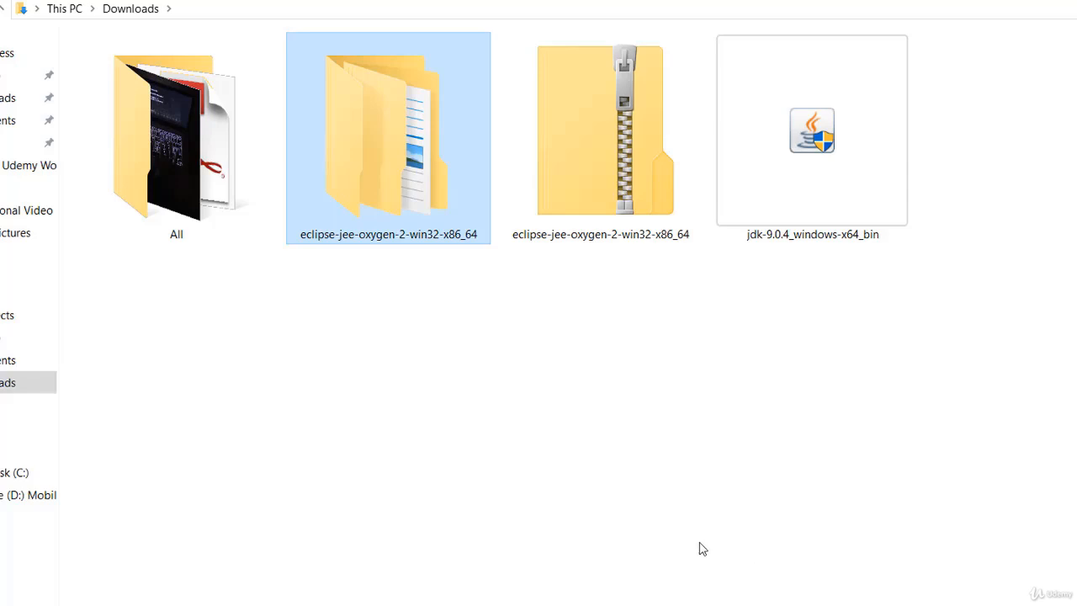
# Open the eclipse folder inside the extracted eclipse-jee-oxygen-2-win32-x86_64 folder and create a desktop shortcut to the eclipse application.
pyautogui.doubleClick(405, 166)
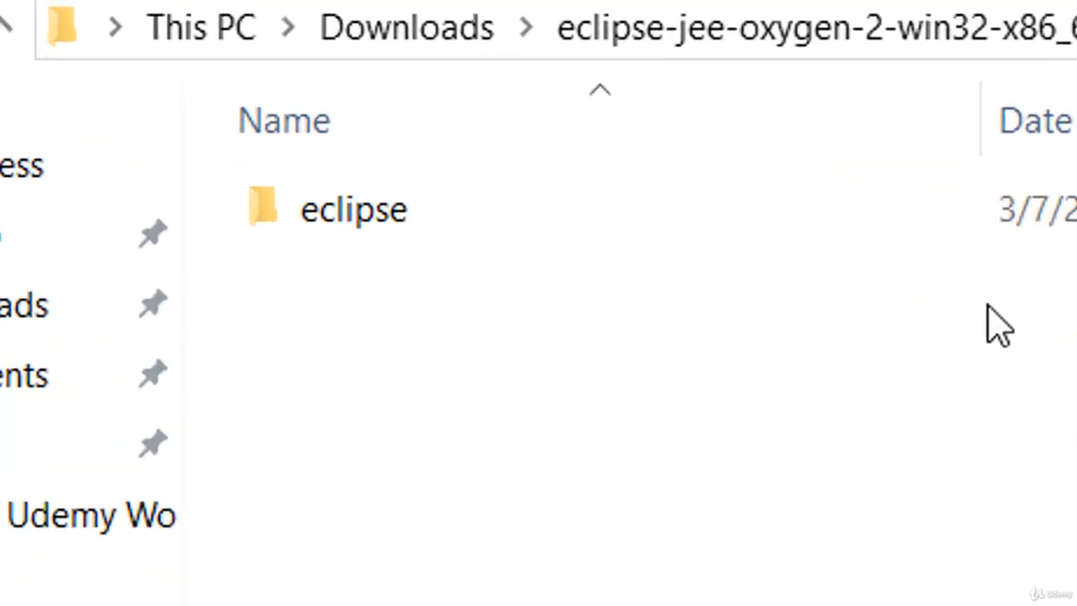
pyautogui.doubleClick(559, 214)
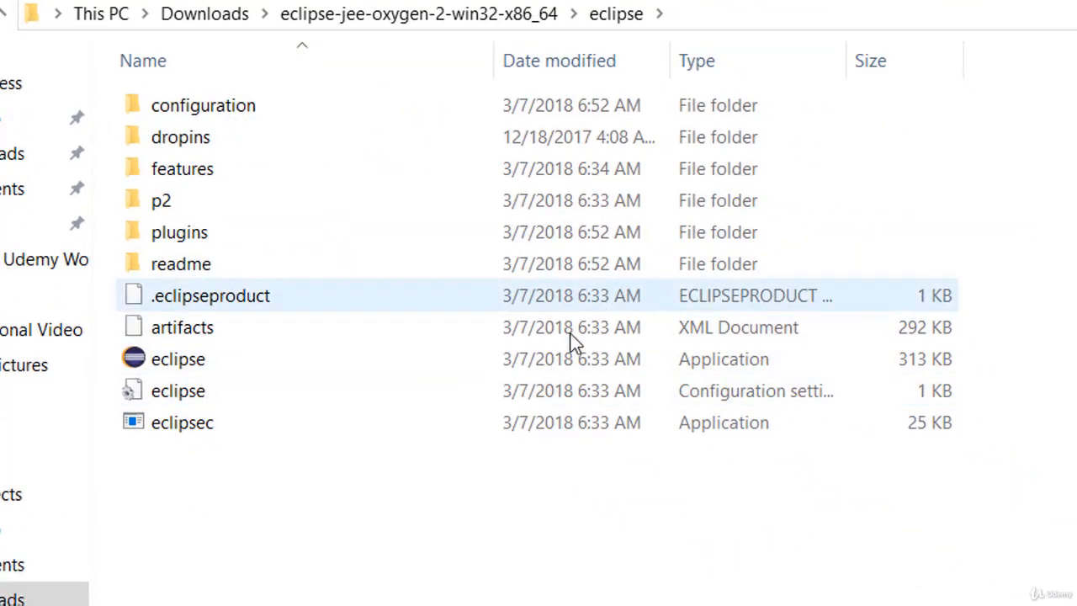
pyautogui.doubleClick(362, 359)
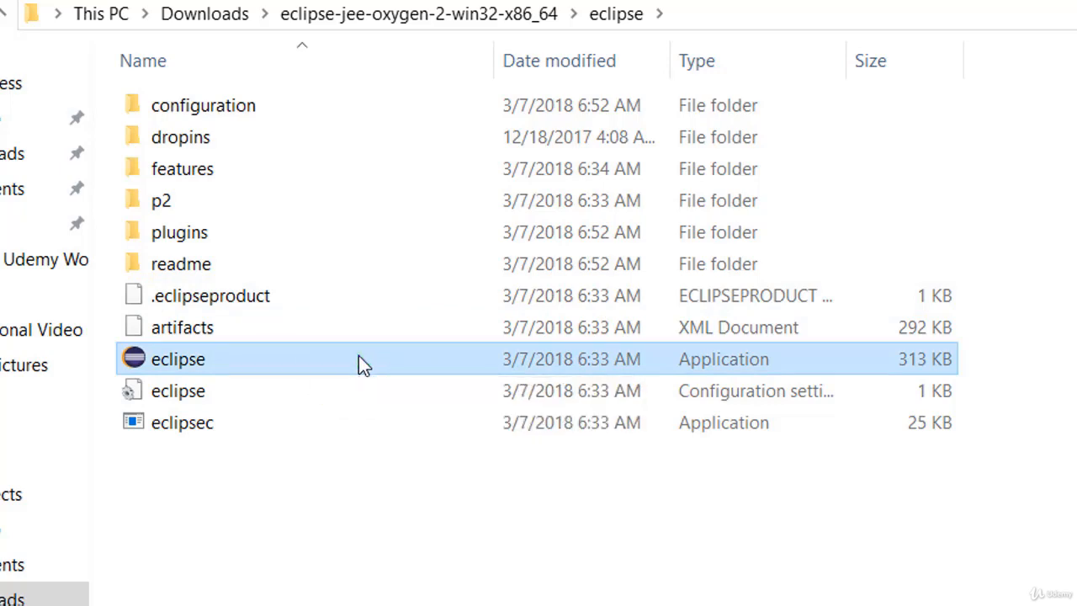
pyautogui.rightClick(360, 358)
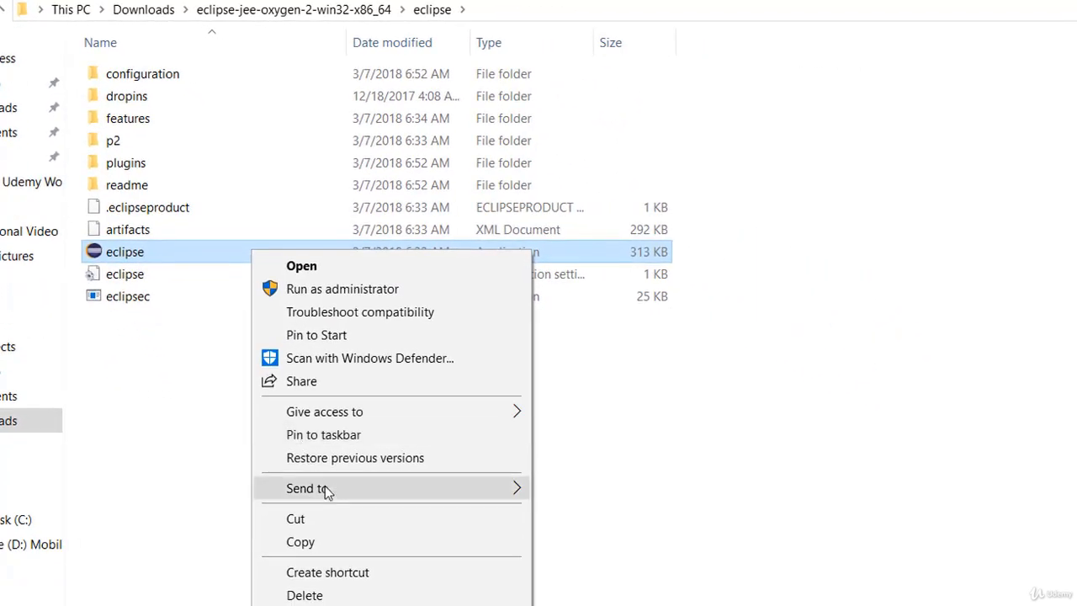
pyautogui.moveTo(327, 491)
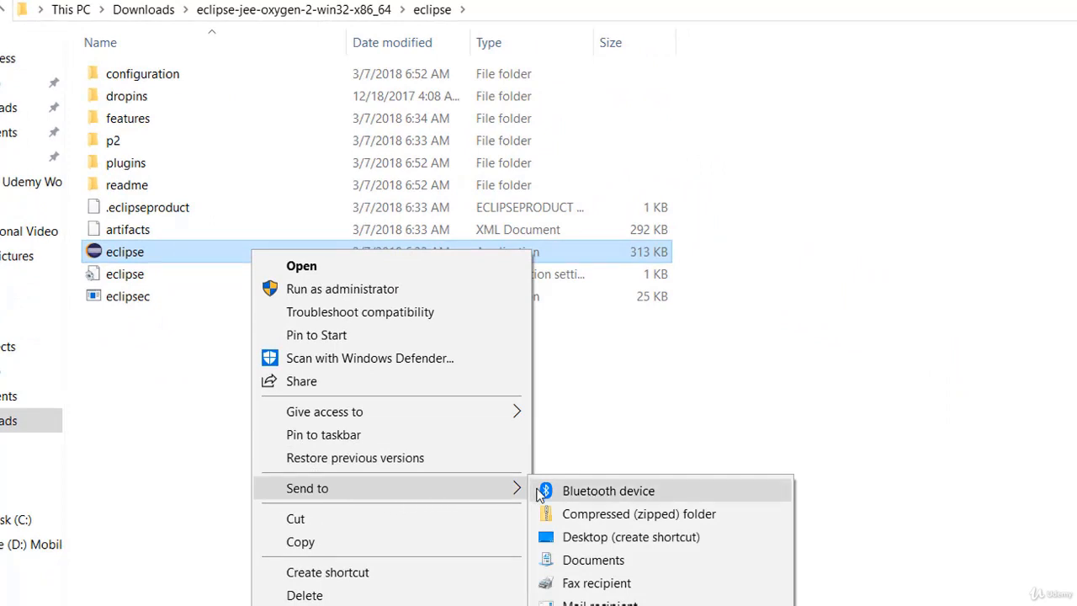
pyautogui.click(578, 539)
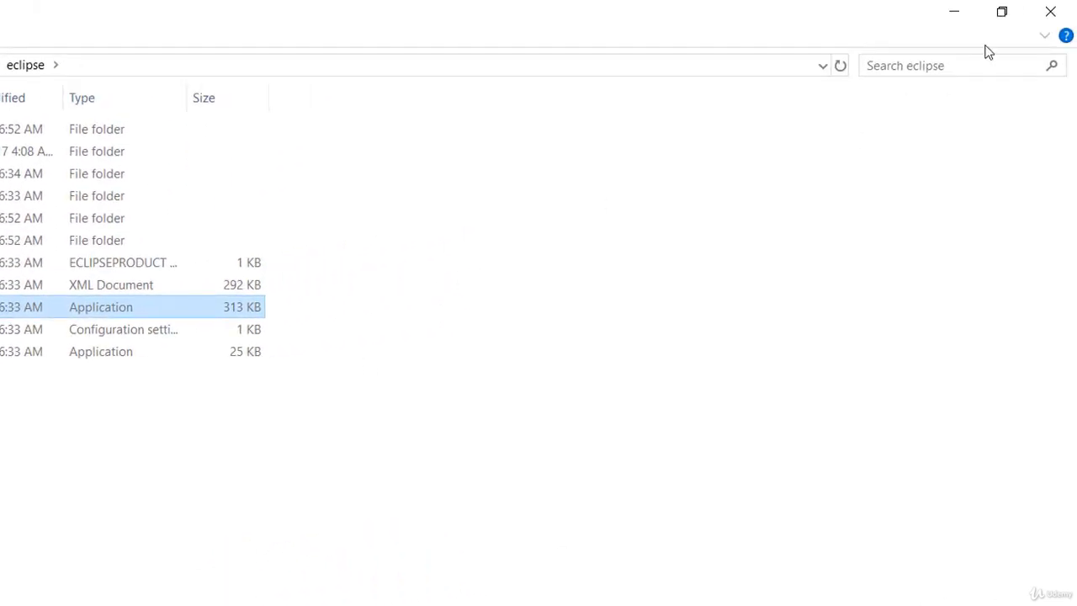
# Close the file explorer and browser windows to get back to the desktop.
pyautogui.click(1050, 12)
pyautogui.click(1047, 12)
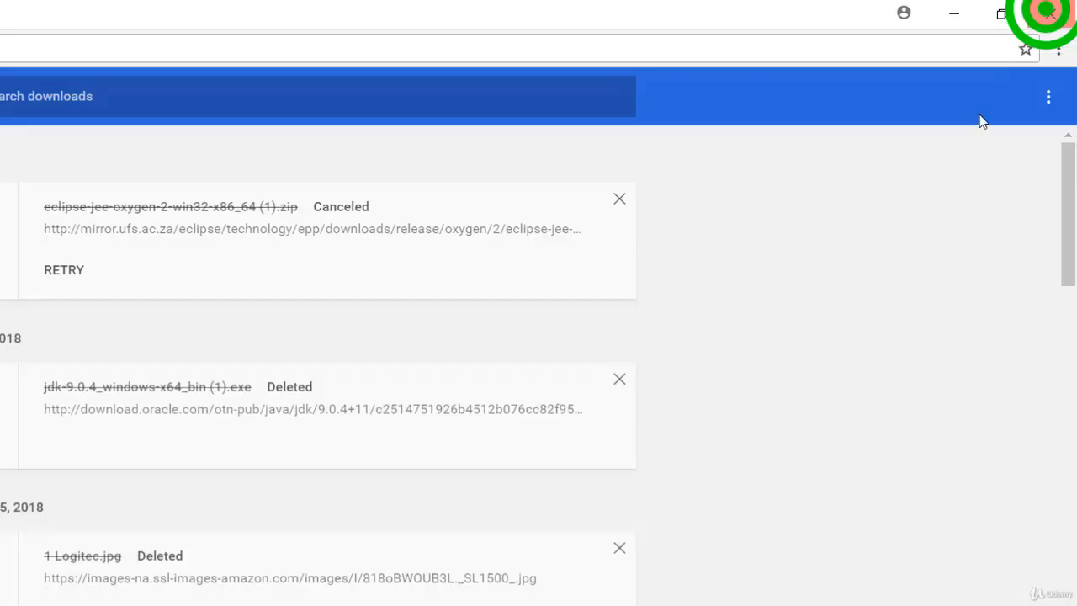
pyautogui.click(1043, 24)
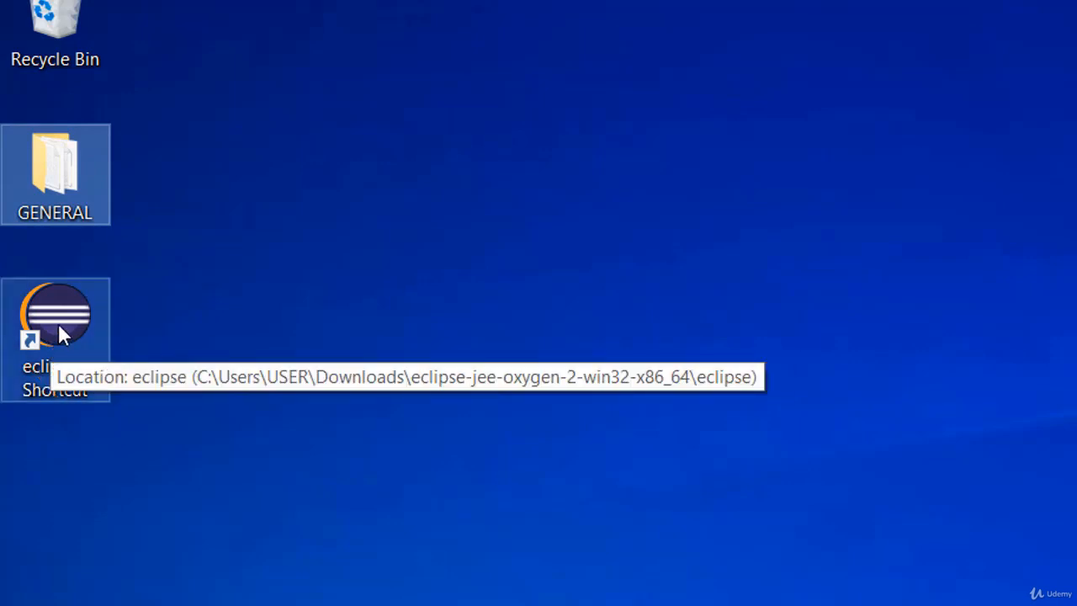
# Start Eclipse from its desktop shortcut and launch it with C:\Users\USER\eclipse-workspace as the default workspace without asking again.
pyautogui.doubleClick(59, 327)
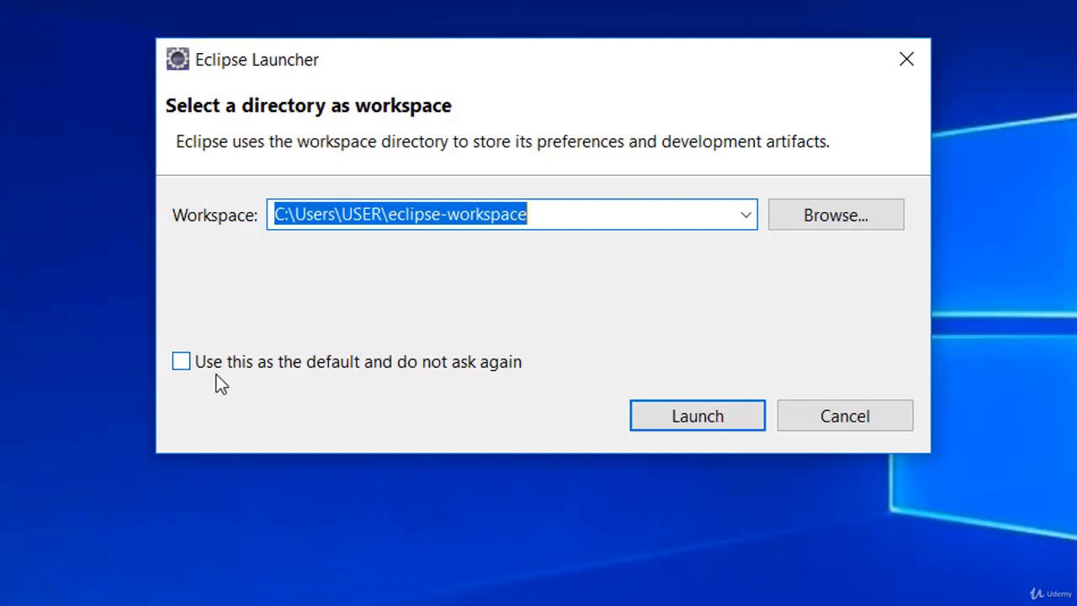
pyautogui.click(182, 361)
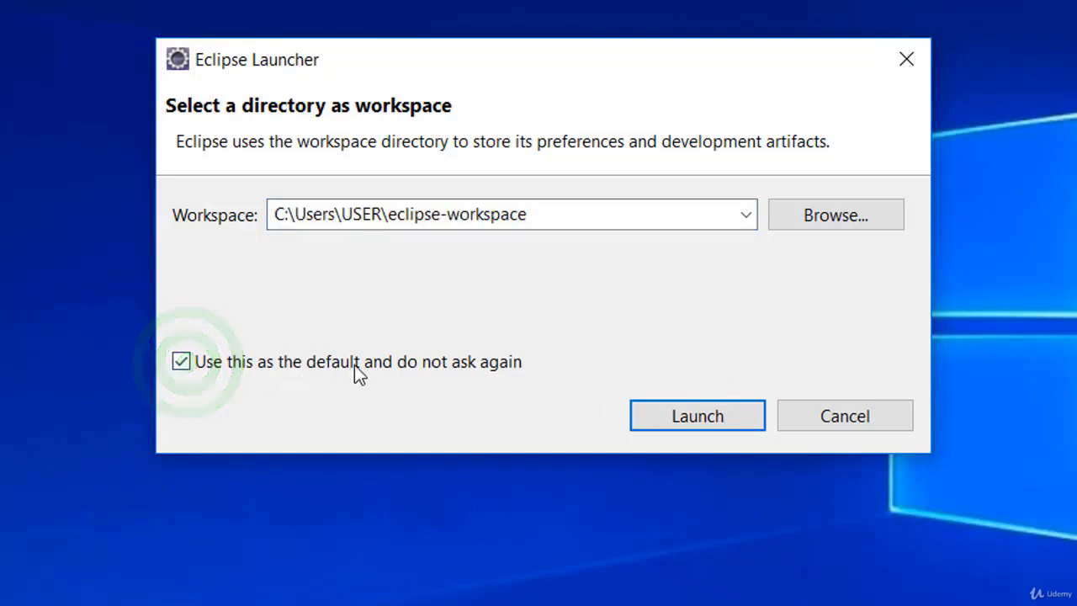
pyautogui.click(721, 415)
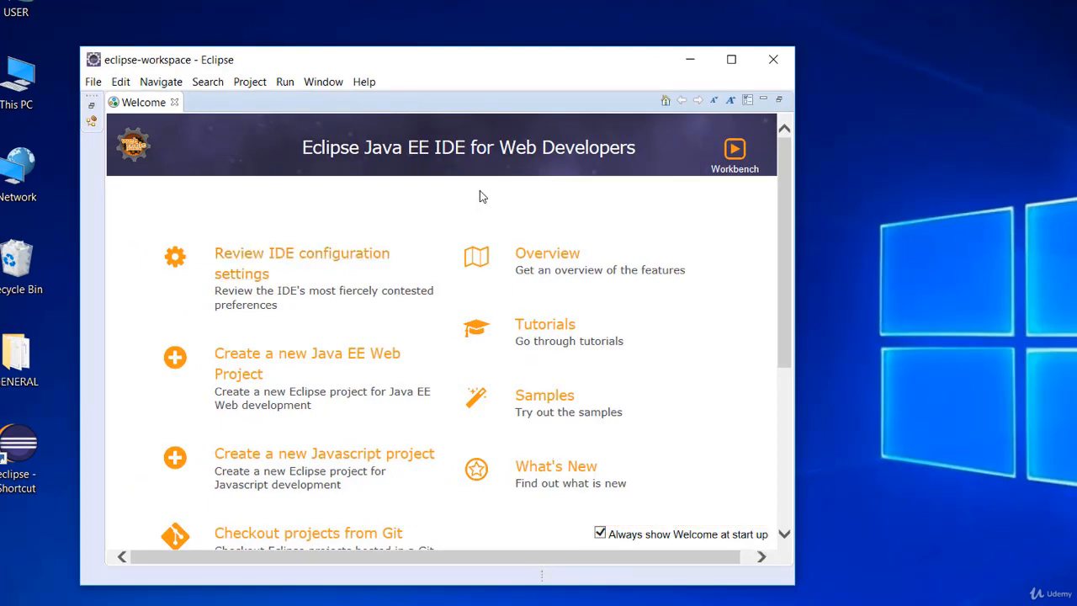
# Maximize the Eclipse window, turn off always showing Welcome at start up, and restore the workbench views.
pyautogui.click(732, 59)
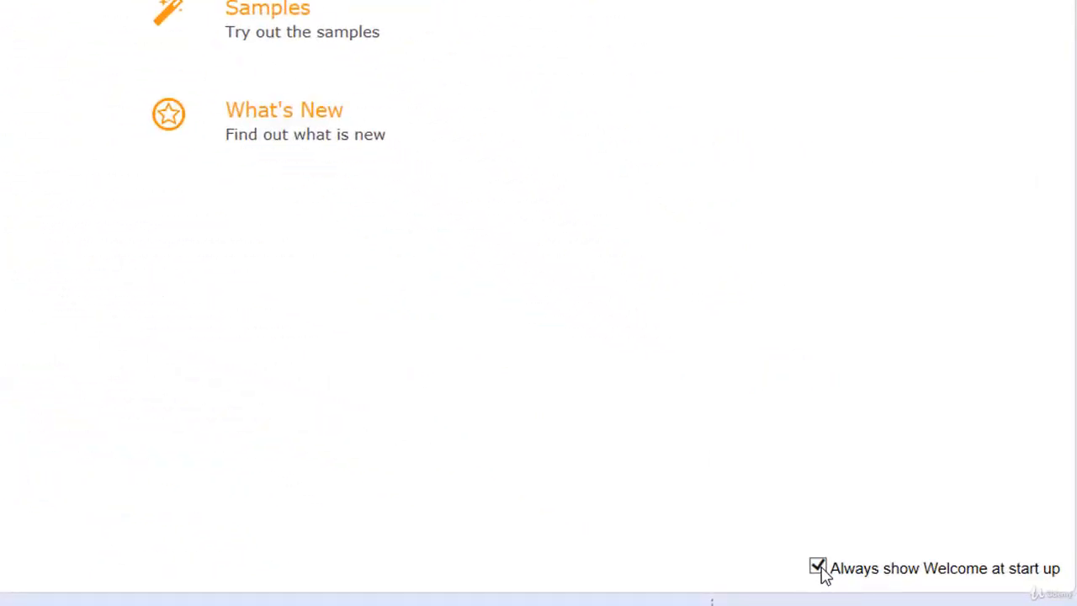
pyautogui.click(818, 569)
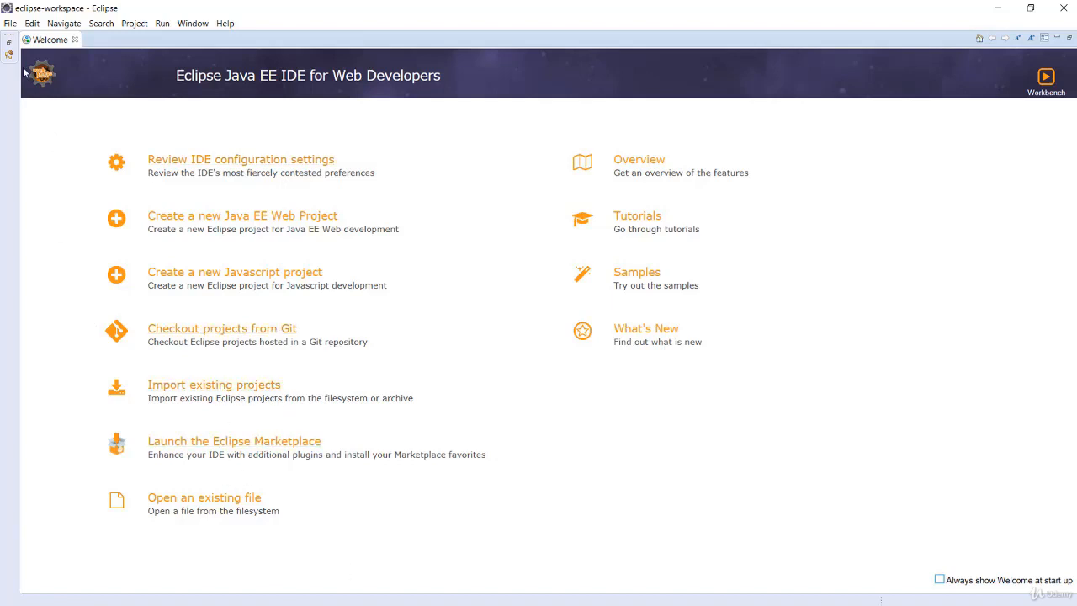
pyautogui.click(8, 42)
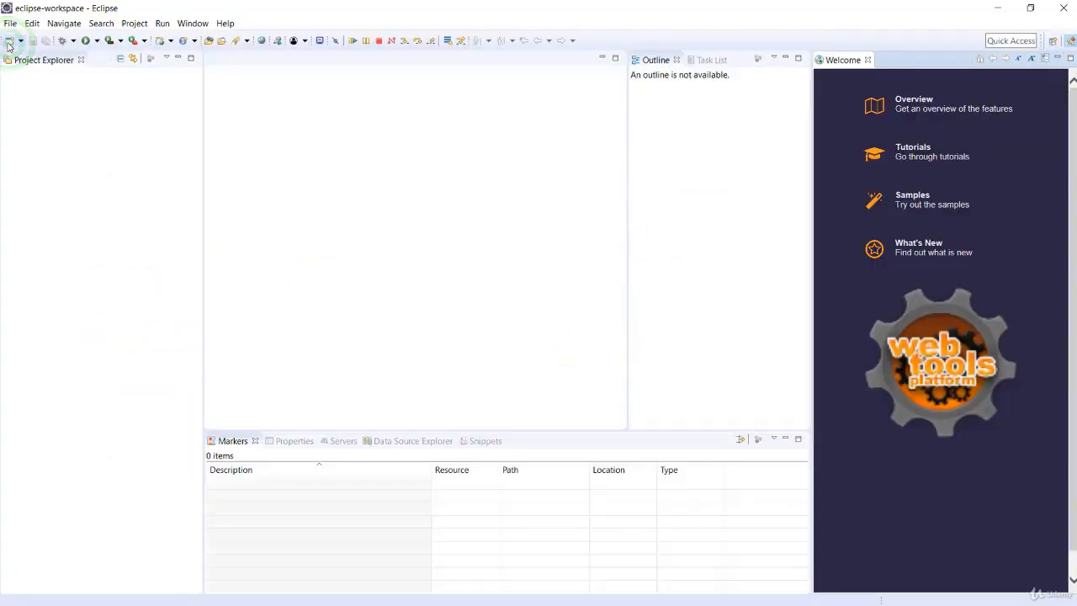